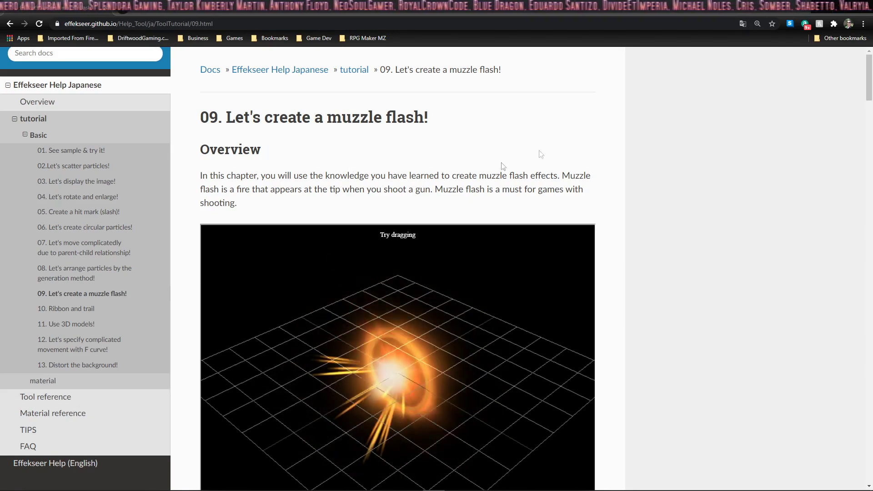
Scroll through the muzzle-flash tutorial page in Chrome to study its explanations.
scroll(603, 151, "down", 8)
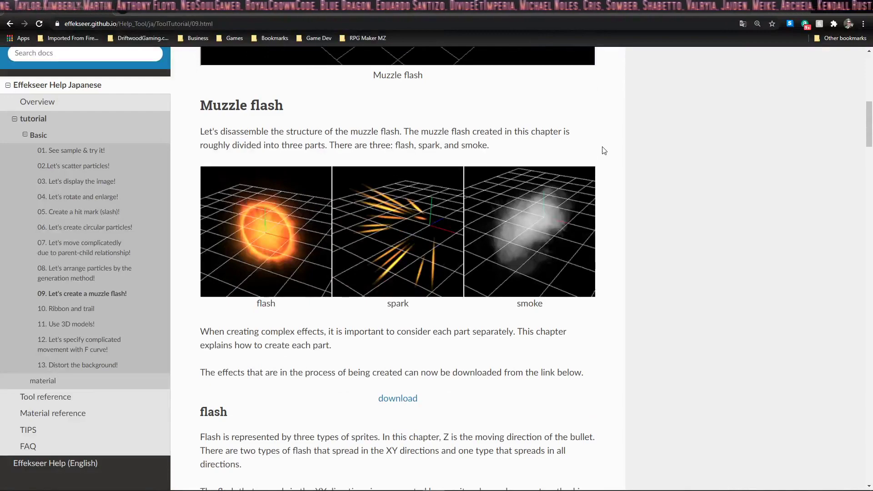
scroll(604, 150, "down", 2)
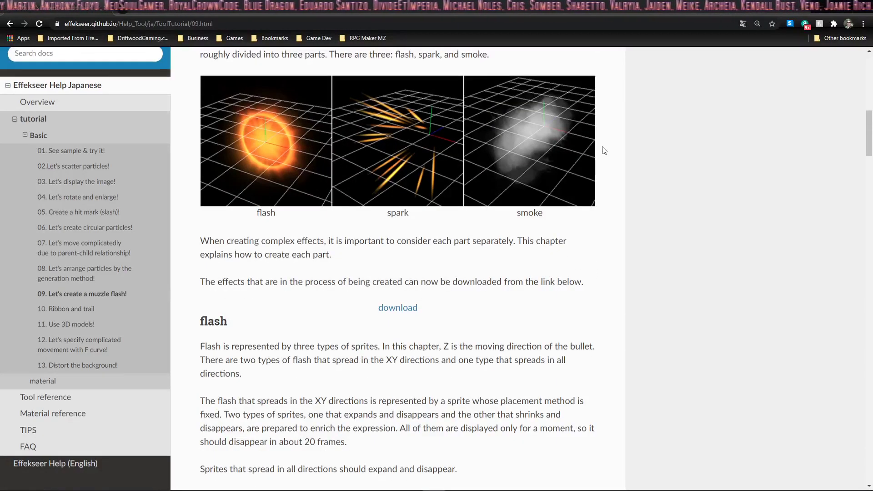
scroll(604, 150, "up", 3)
scroll(604, 150, "down", 2)
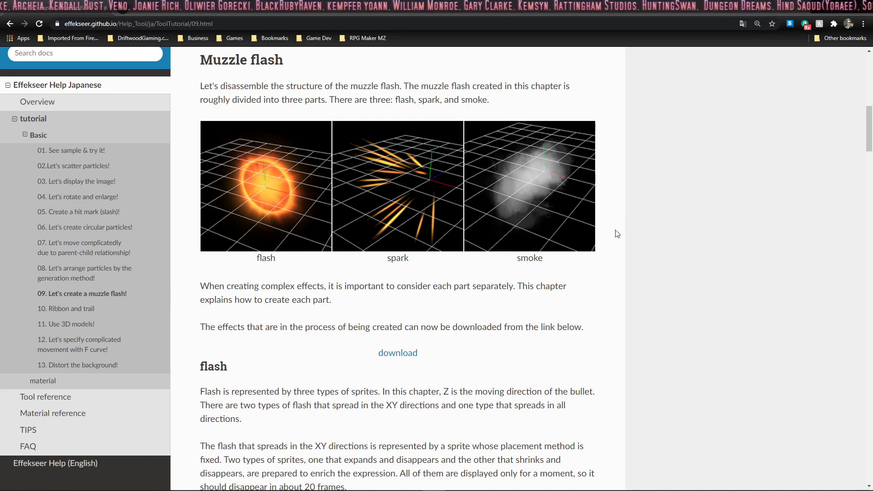
scroll(616, 234, "down", 8)
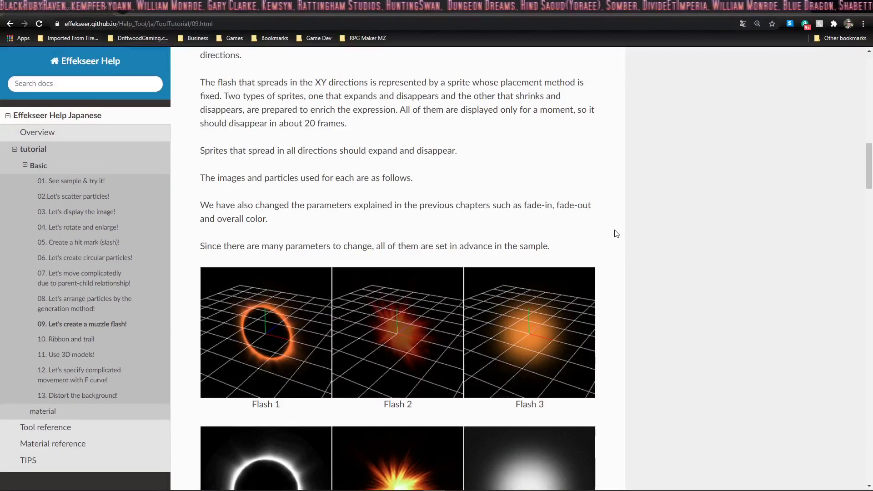
scroll(366, 53, "up", 1)
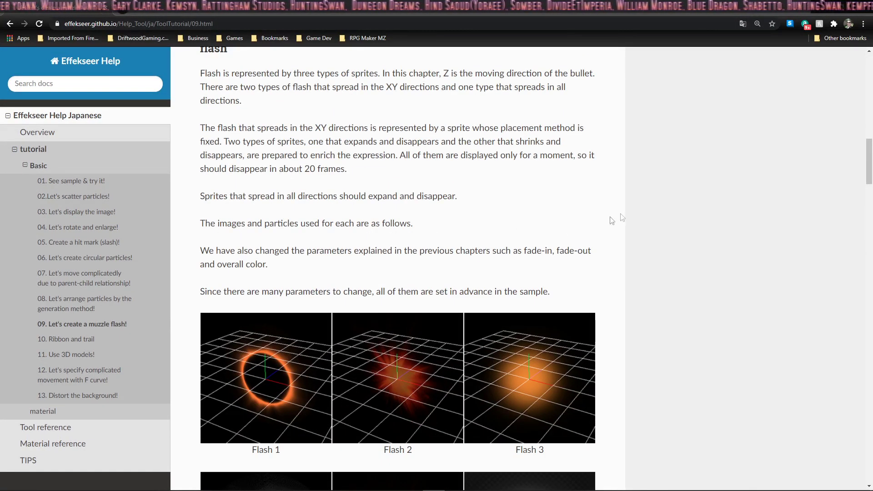
scroll(618, 230, "down", 3)
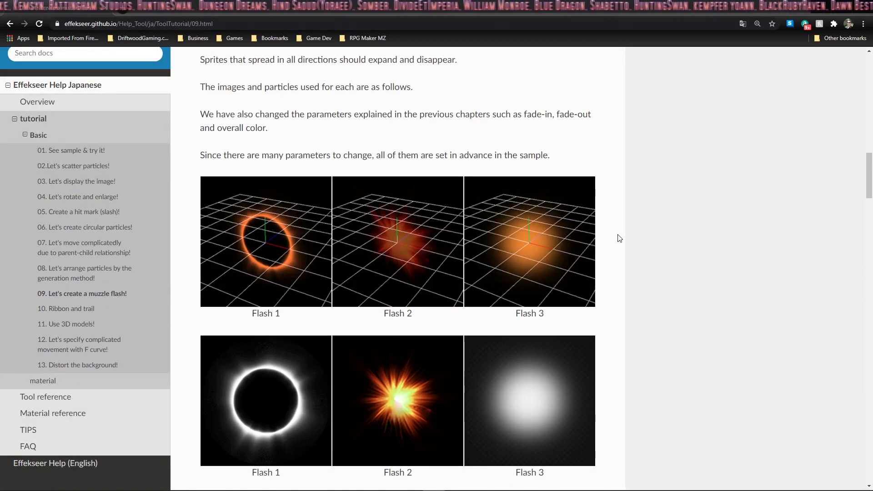
scroll(594, 228, "up", 3)
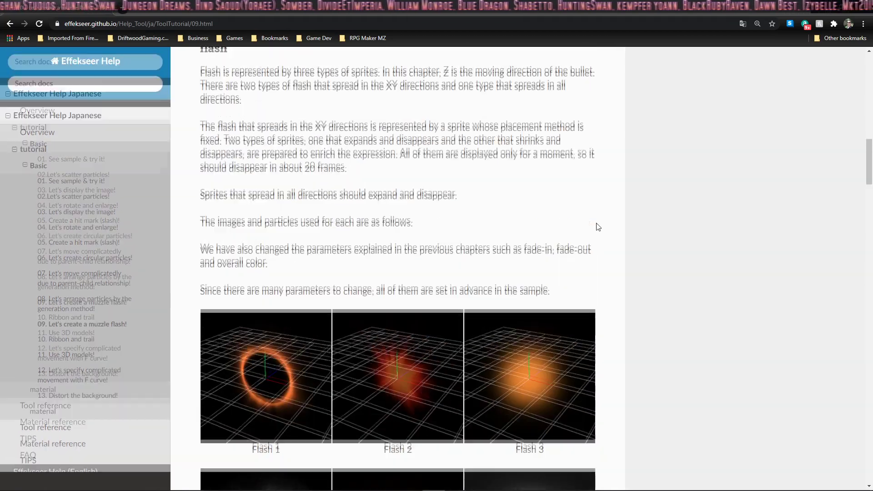
scroll(595, 227, "up", 2)
scroll(596, 228, "down", 4)
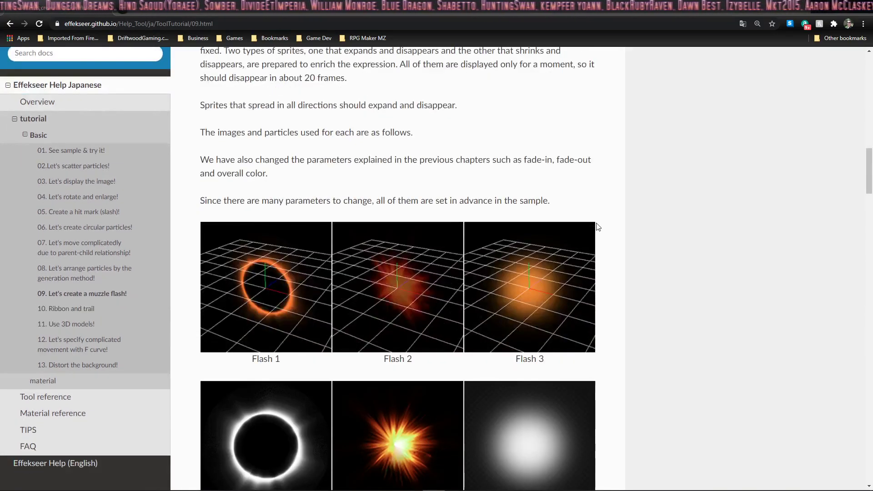
scroll(614, 244, "down", 2)
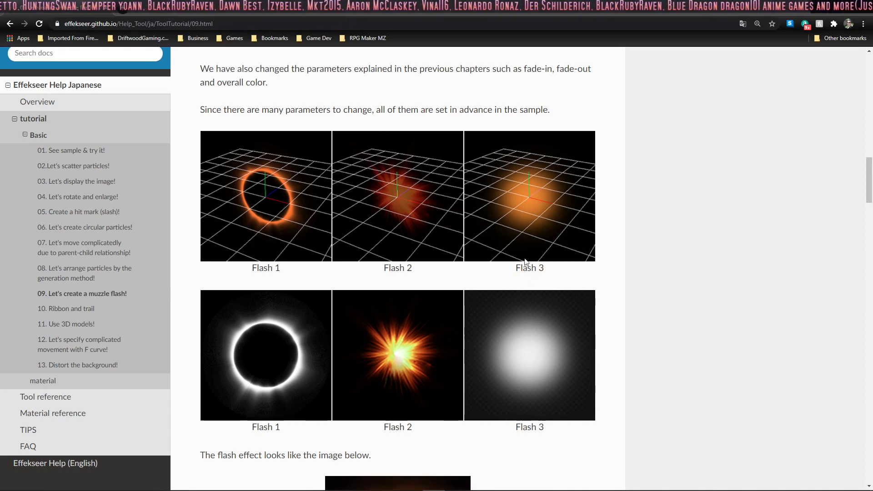
scroll(609, 288, "down", 15)
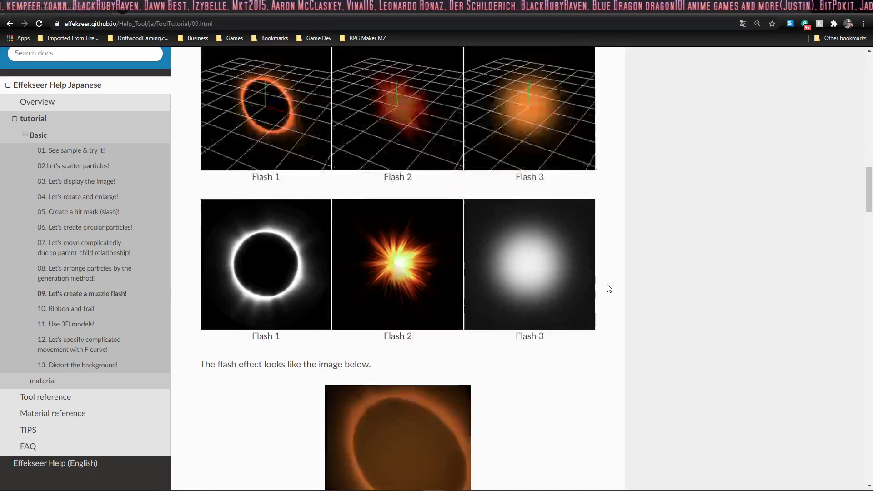
scroll(609, 288, "down", 10)
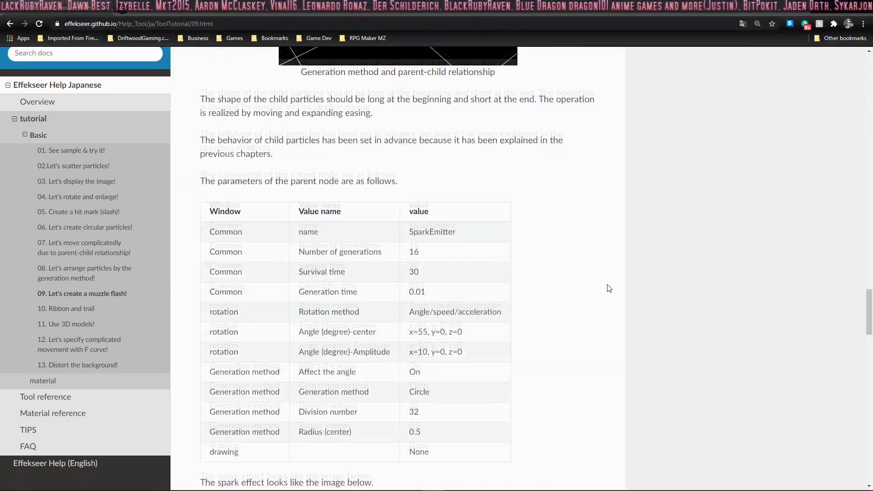
scroll(556, 205, "up", 5)
scroll(607, 209, "up", 15)
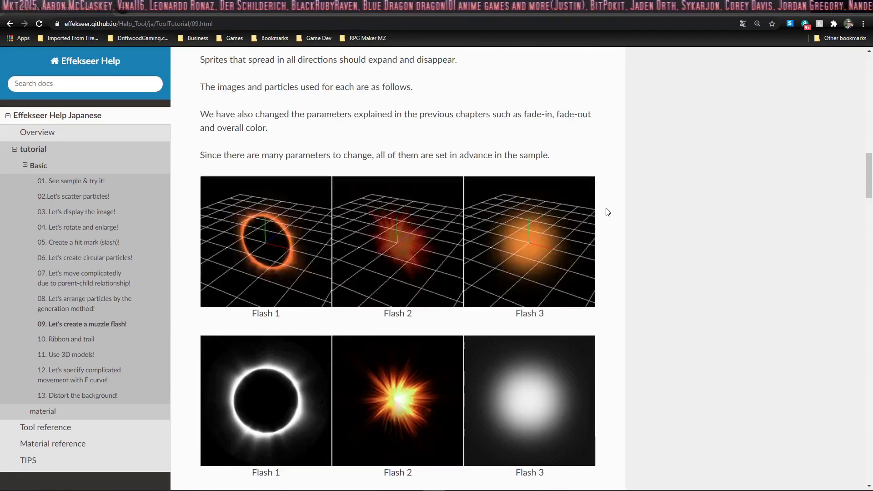
scroll(607, 212, "down", 2)
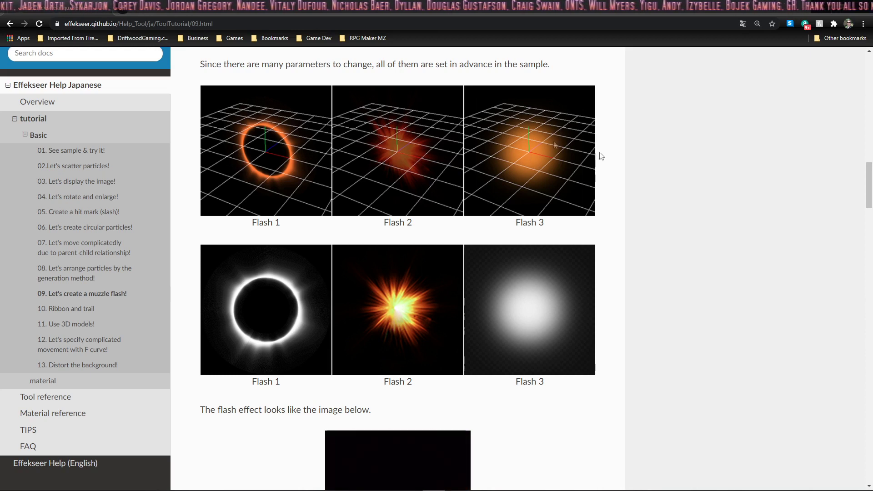
scroll(698, 225, "down", 2)
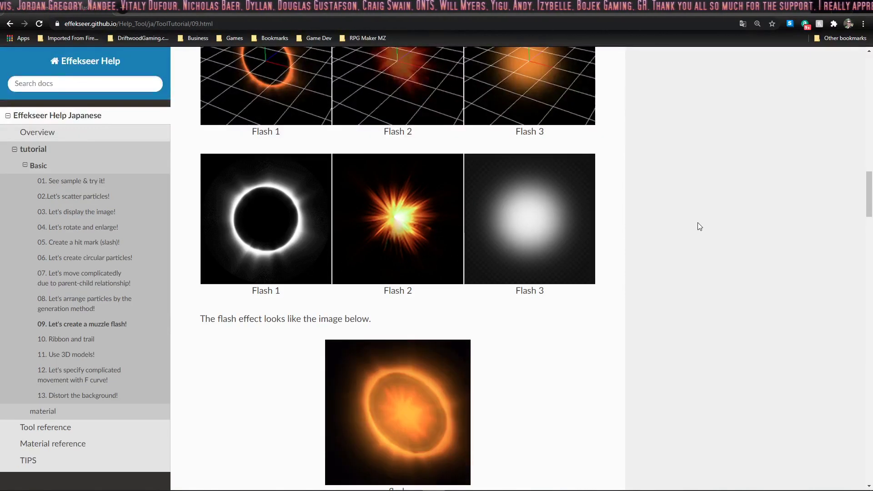
scroll(697, 222, "down", 4)
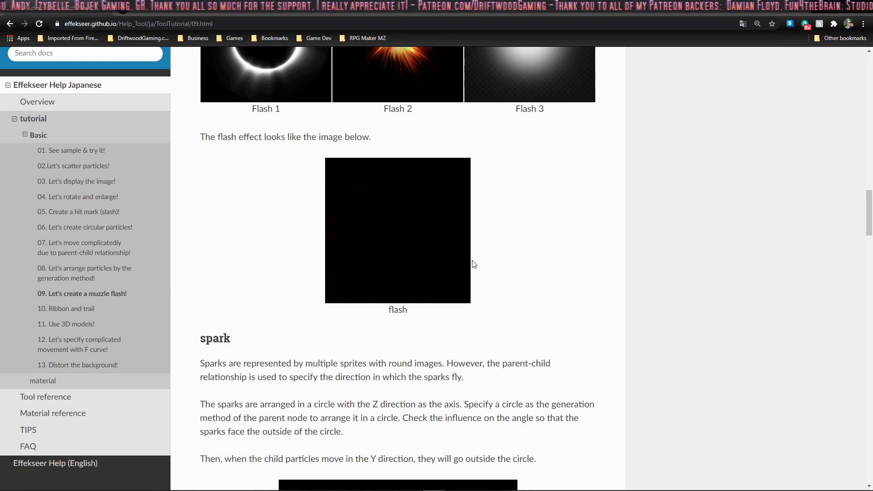
scroll(575, 240, "down", 8)
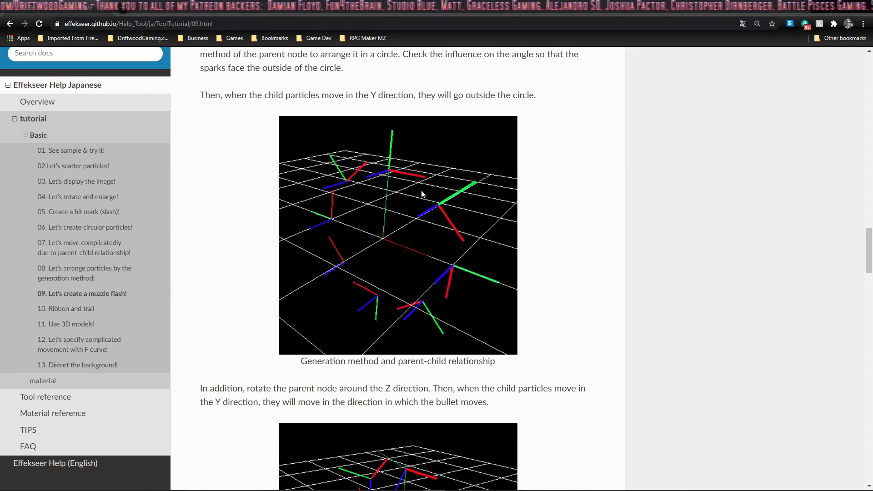
scroll(462, 105, "down", 3)
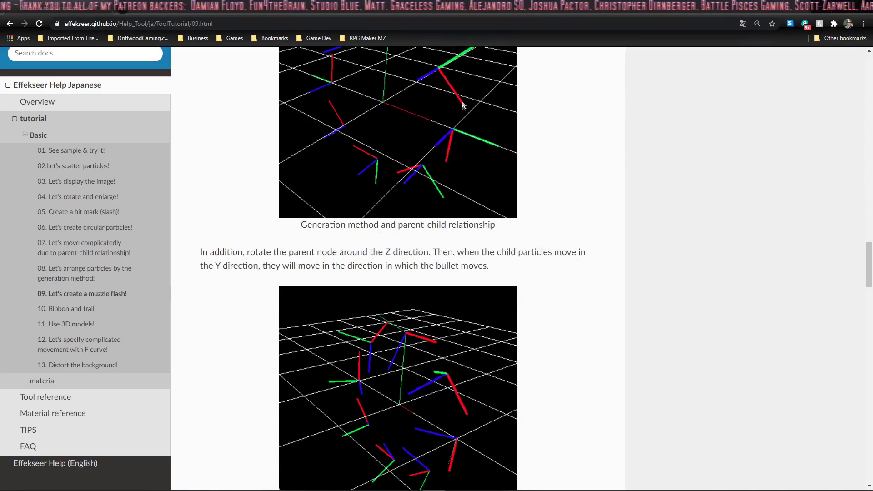
scroll(445, 131, "up", 3)
scroll(589, 253, "down", 4)
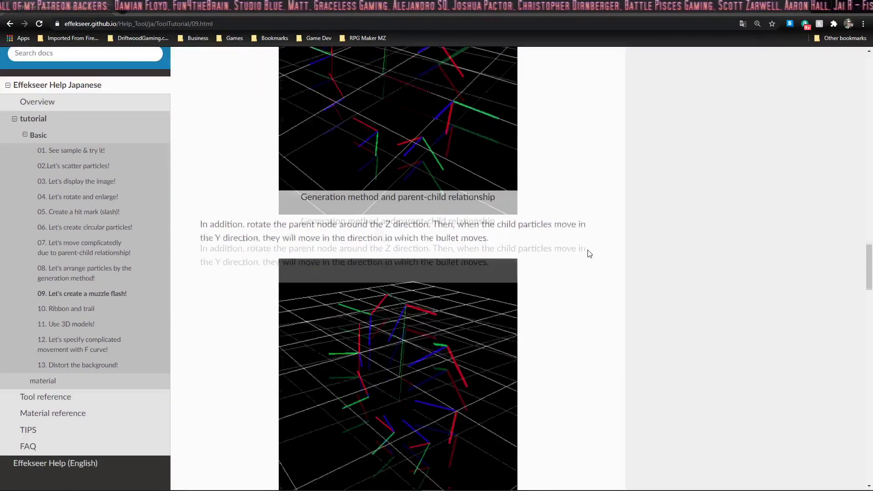
scroll(589, 253, "down", 3)
Sketch 2D/3D axes and parent/child axes in the whiteboard, then return to the tutorial.
mouse_move(598, 489)
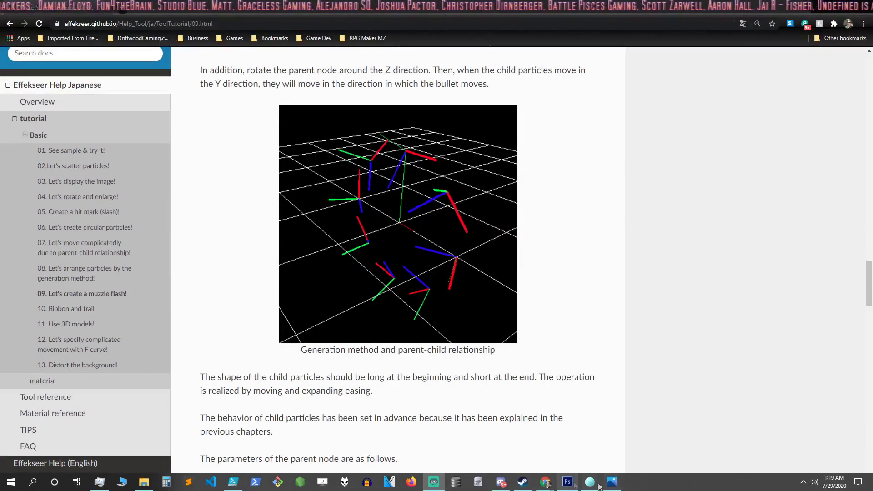
left_click(612, 482)
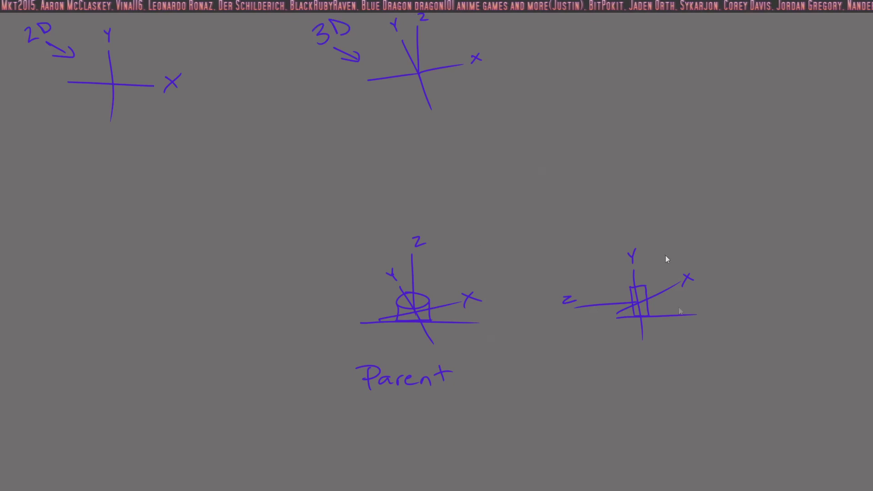
mouse_move(591, 485)
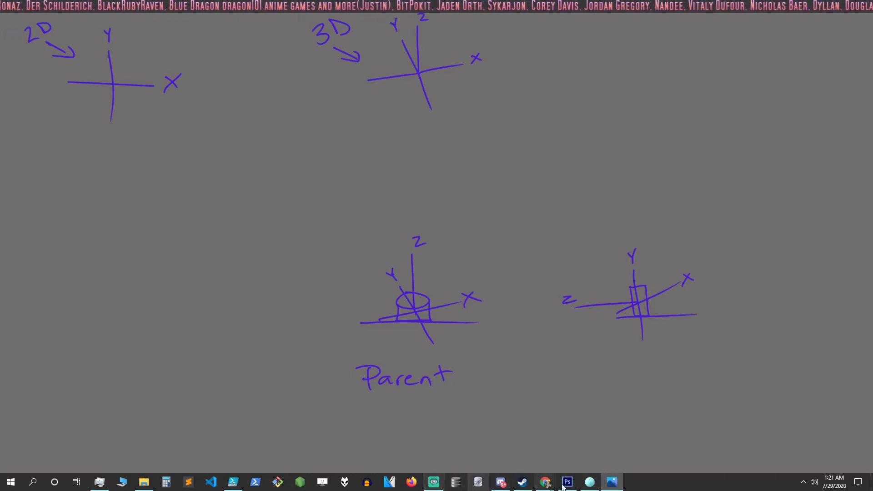
left_click(545, 482)
Bring Effekseer up beside the parameter table, then play and pause the muzzle-flash preview.
scroll(347, 153, "down", 2)
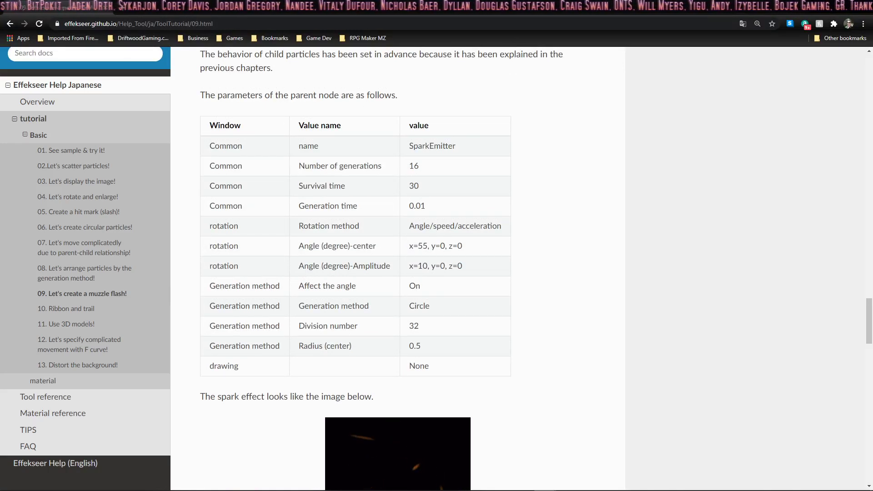
left_click(567, 482)
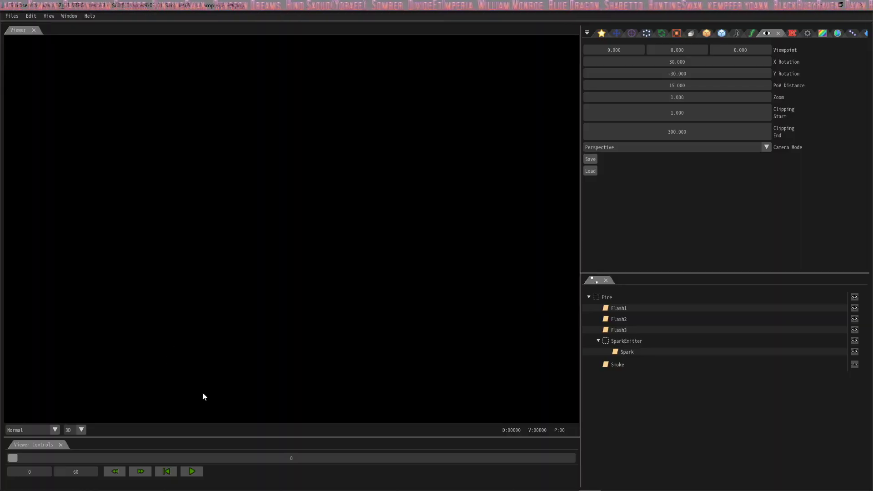
left_click(192, 471)
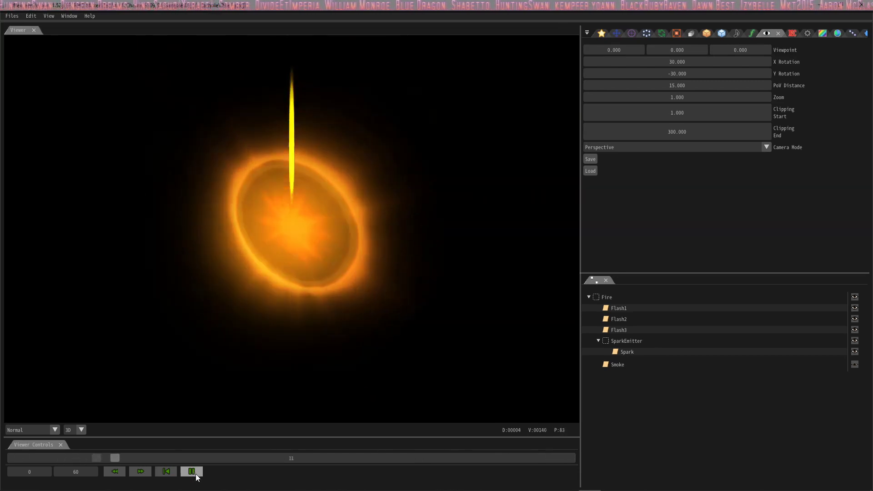
left_click(192, 471)
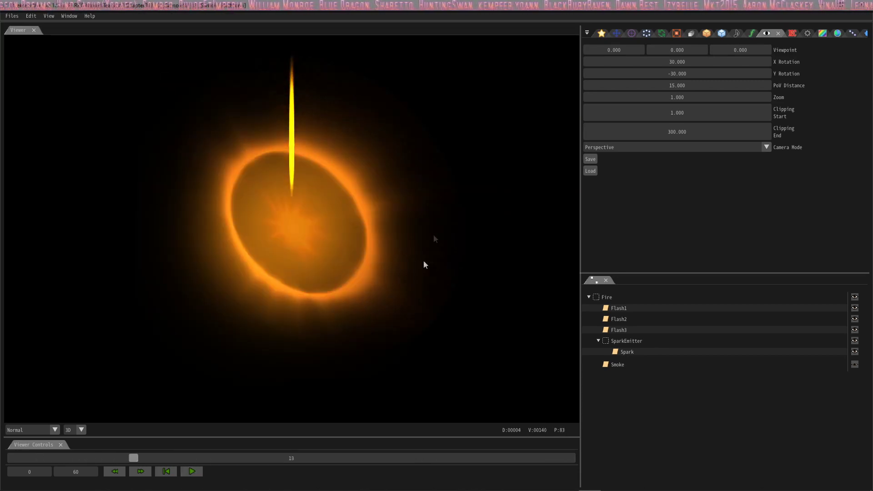
mouse_move(354, 484)
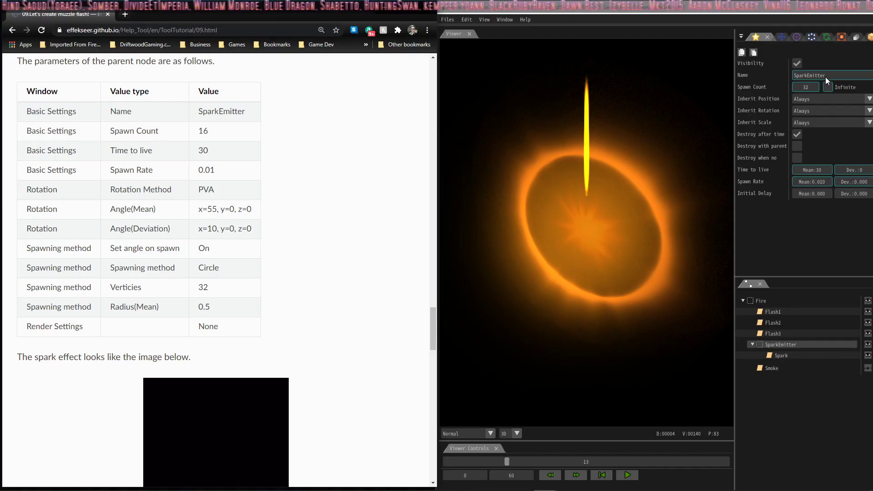
Set the SparkEmitter's spawn count to 16.
double_click(815, 87)
type("16")
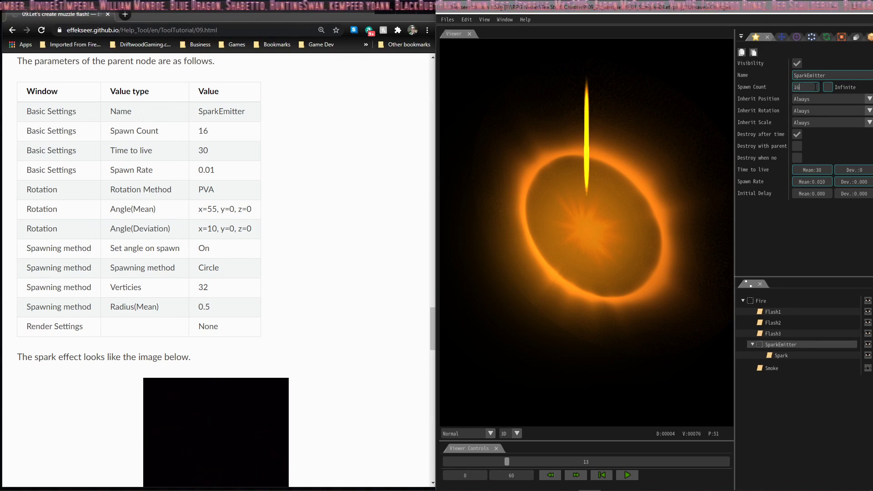
key("Return")
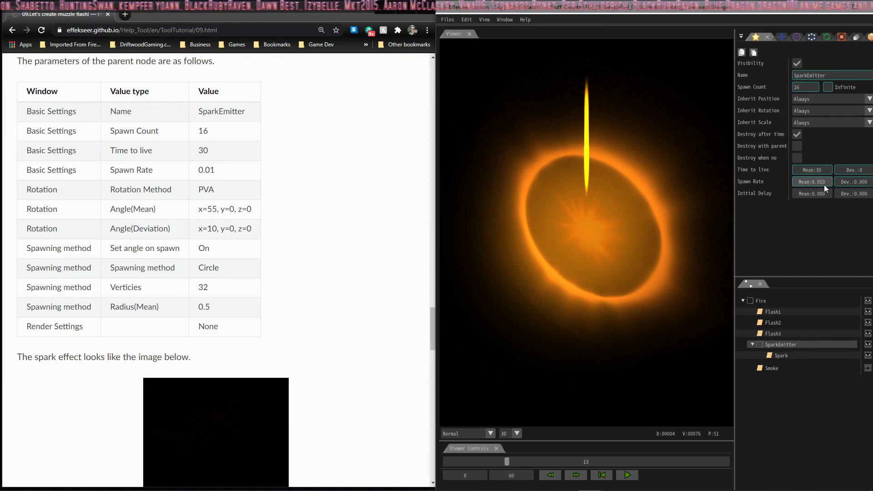
Switch the emitter rotation to PVA with angle mean X 55 and deviation X 10.
left_click(782, 36)
left_click(828, 36)
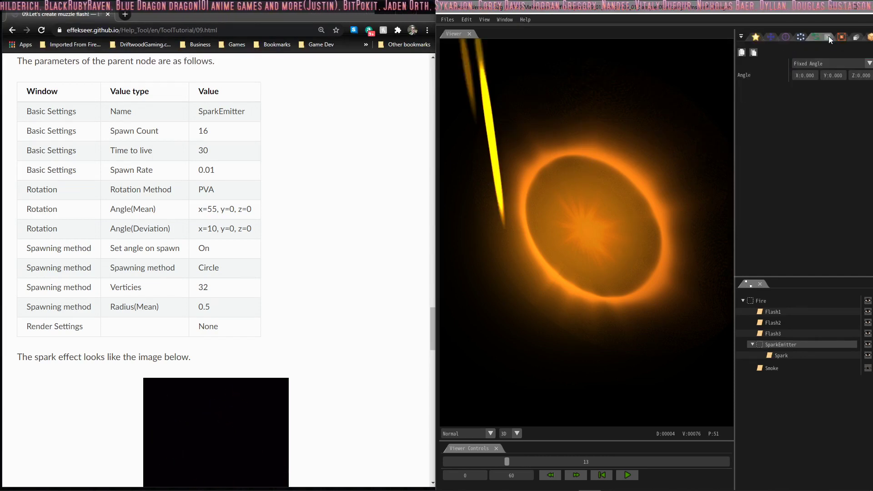
left_click(817, 65)
left_click(811, 87)
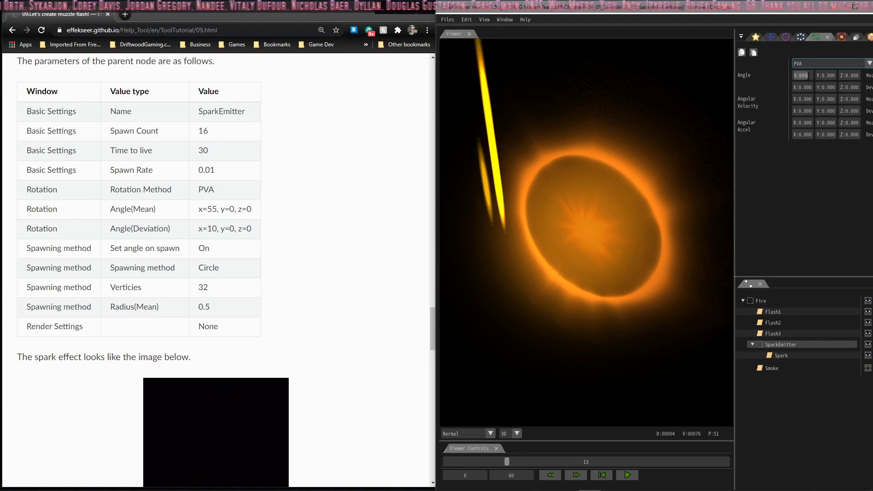
double_click(806, 77)
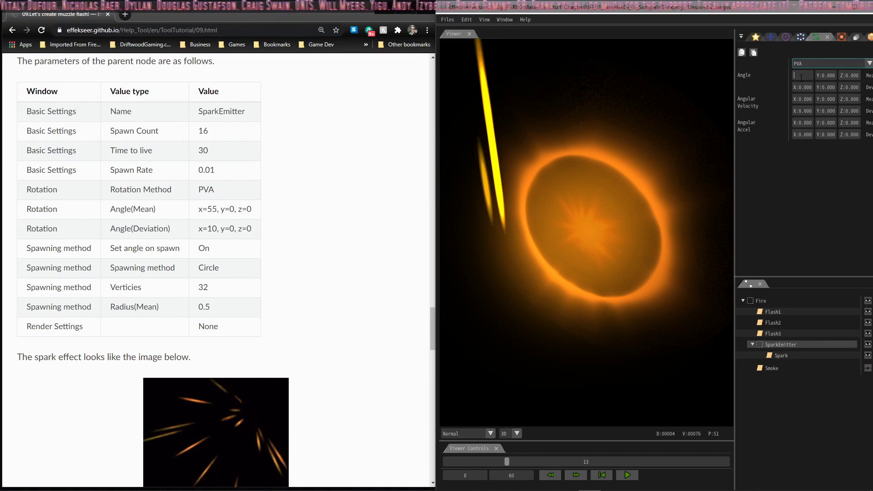
type("55")
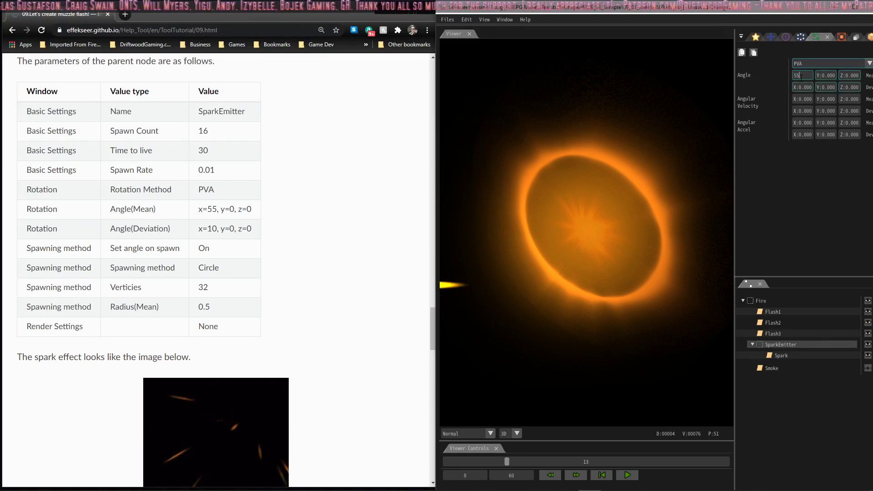
key("BackSpace")
key("BackSpace")
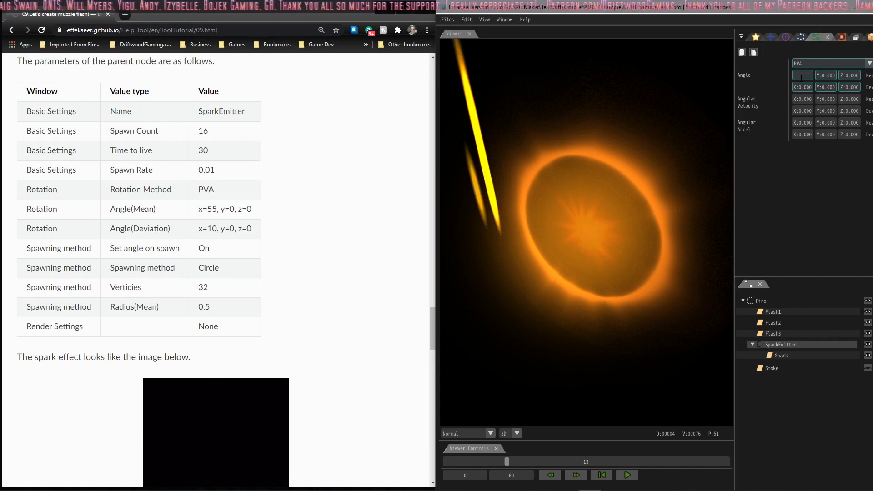
type("55")
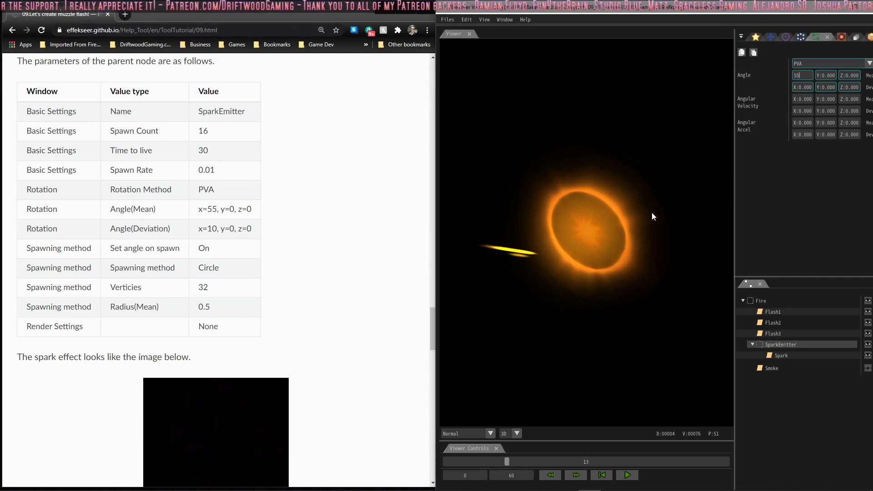
left_click(806, 86)
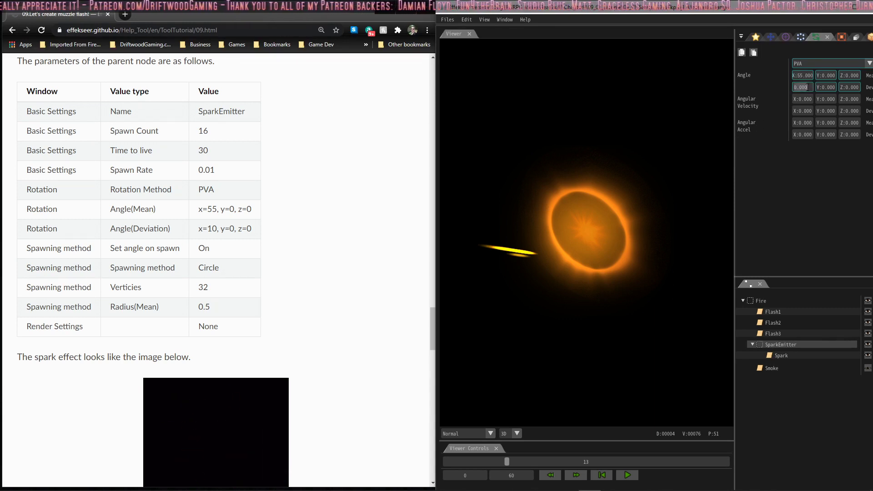
type("10")
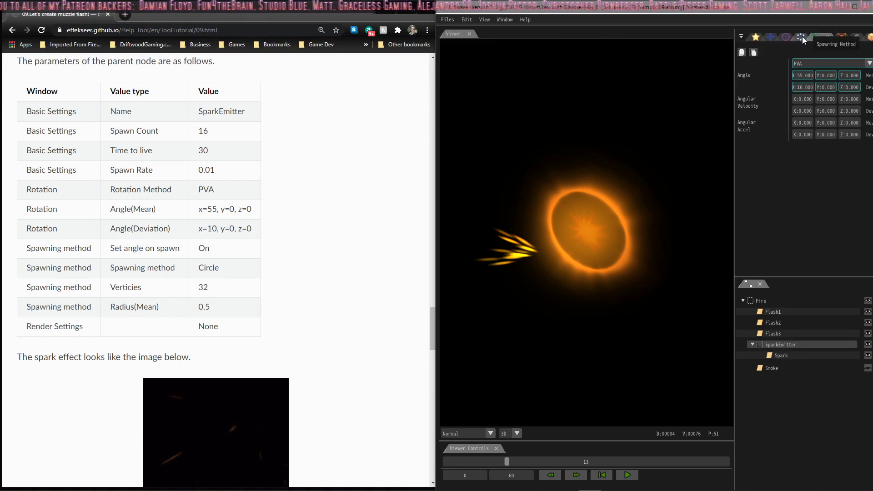
left_click(802, 37)
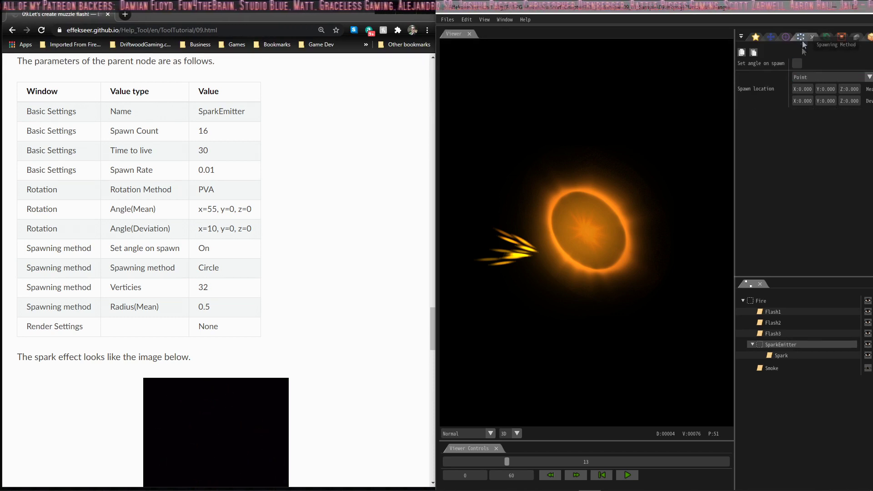
Set the spark spawn location to a Circle with 32 vertices.
left_click(806, 80)
left_click(804, 108)
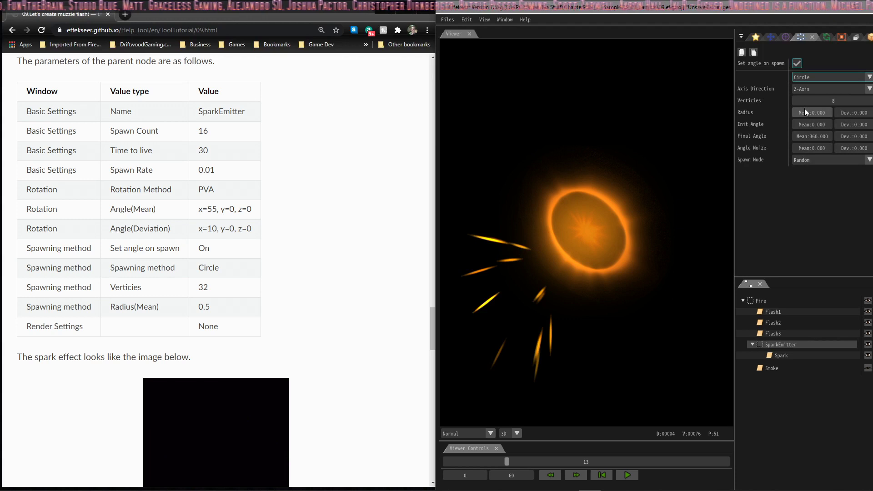
double_click(807, 102)
type("32")
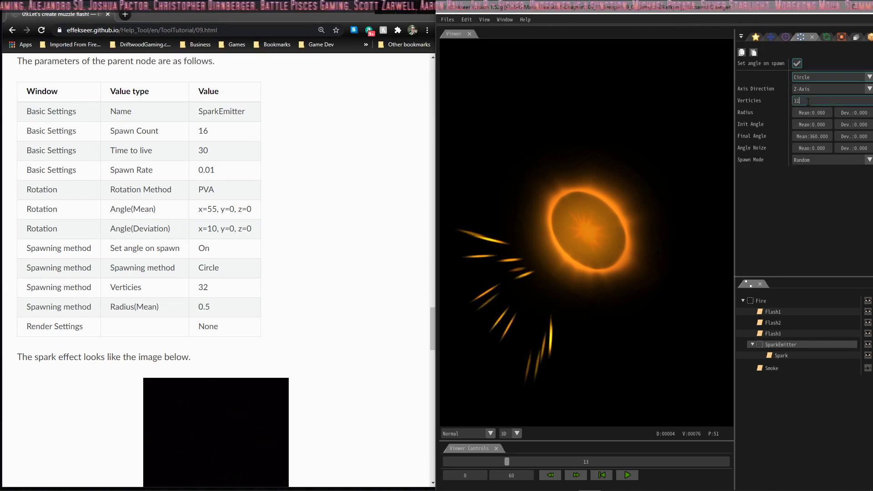
key("Return")
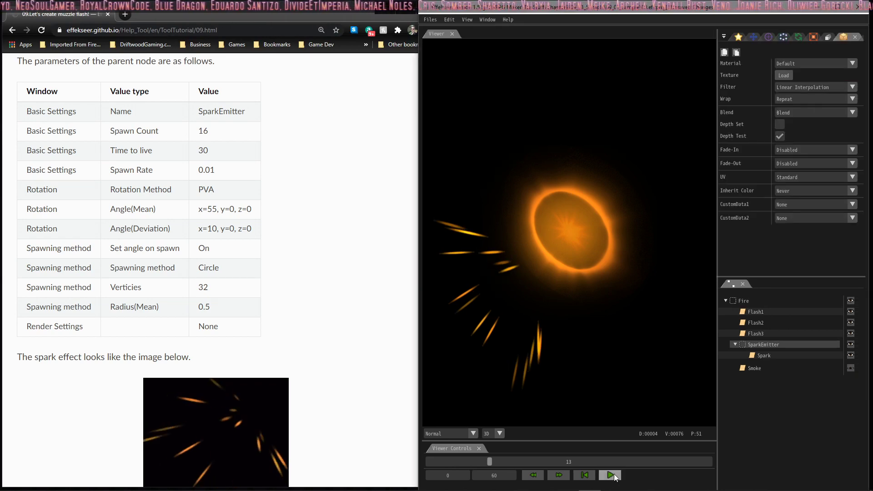
Play and pause the preview to watch the sparks burst outward.
left_click(613, 475)
left_click(613, 475)
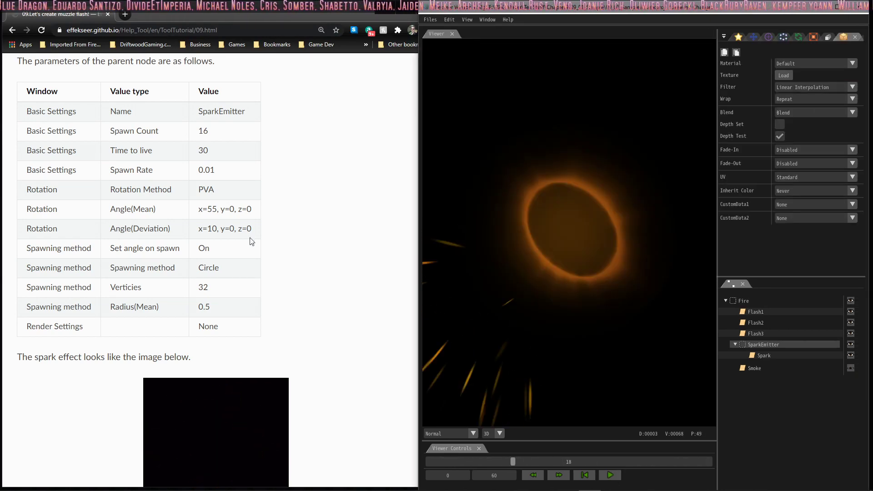
scroll(279, 263, "down", 7)
Select the Smoke node and turn on its visibility so Smoke.png appears in the ring.
scroll(279, 264, "down", 6)
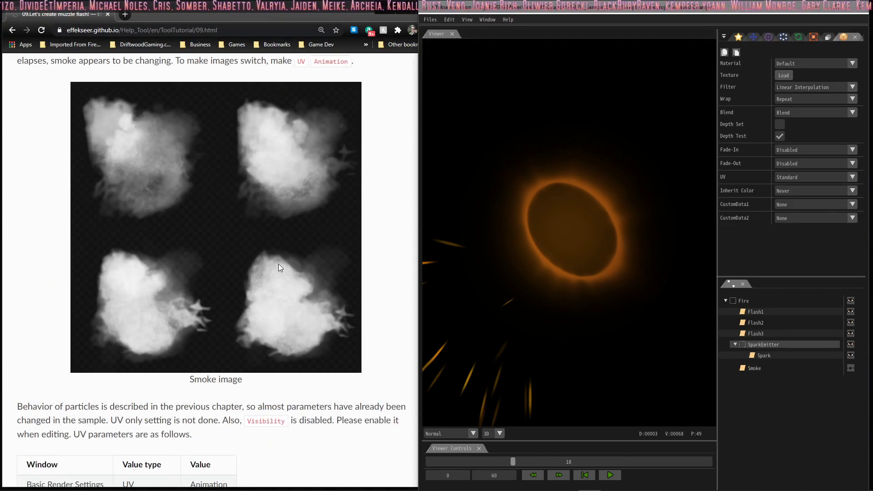
scroll(278, 264, "up", 2)
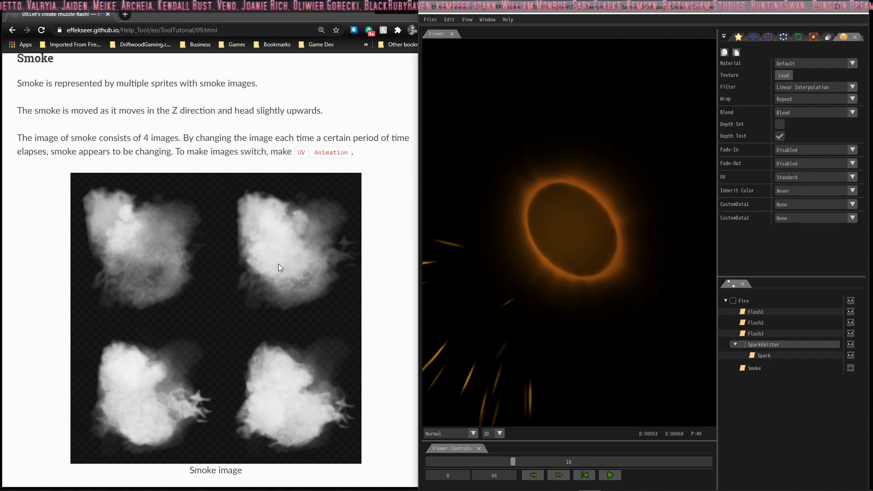
scroll(264, 247, "down", 1)
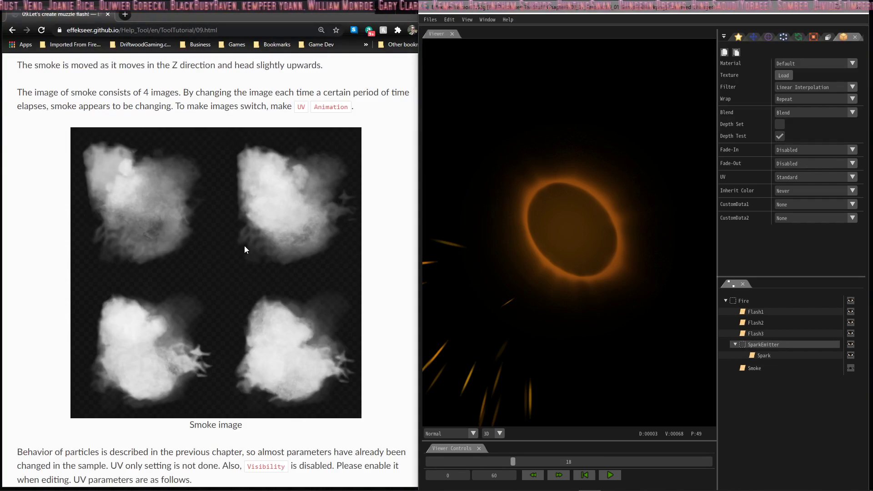
scroll(244, 245, "down", 3)
scroll(244, 246, "down", 3)
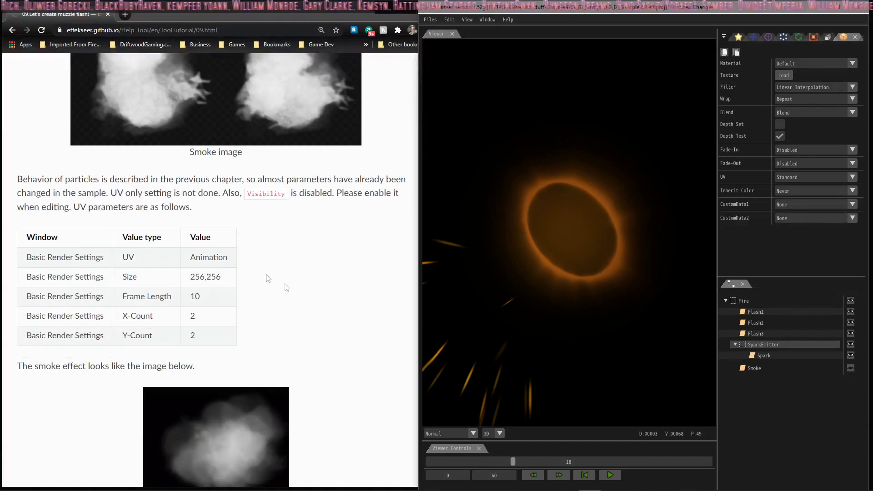
left_click(809, 368)
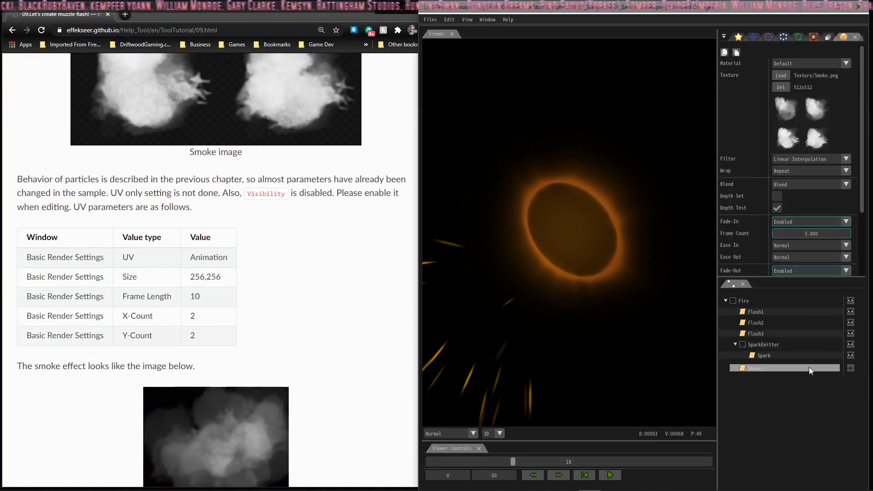
left_click(850, 368)
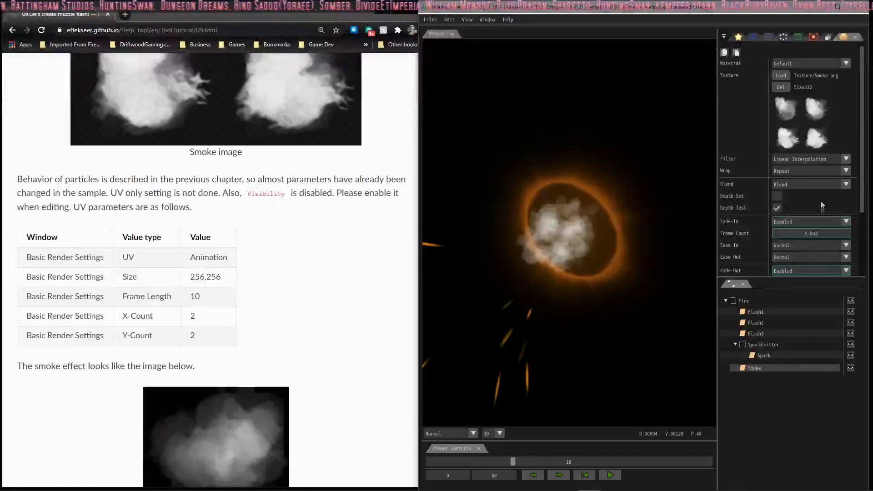
scroll(820, 200, "down", 3)
Switch the Smoke node's UV mode to Animation and fill in its values.
left_click(795, 228)
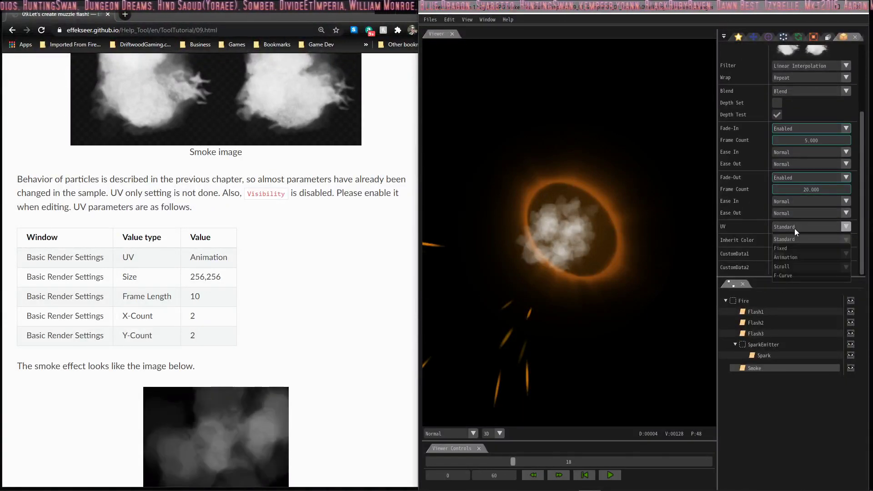
left_click(795, 256)
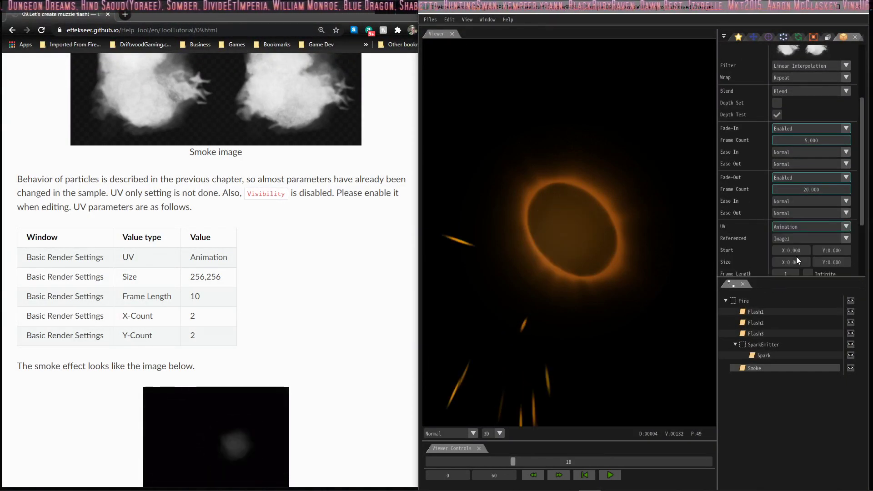
scroll(809, 246, "down", 2)
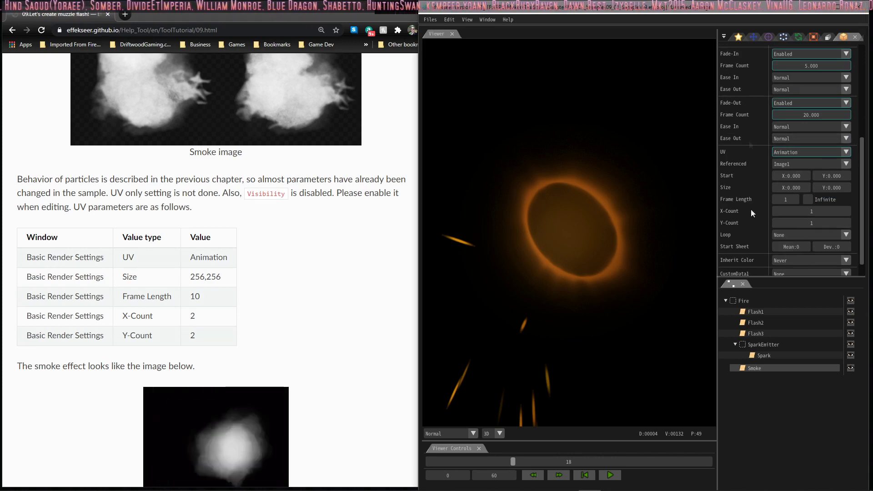
scroll(806, 192, "down", 1)
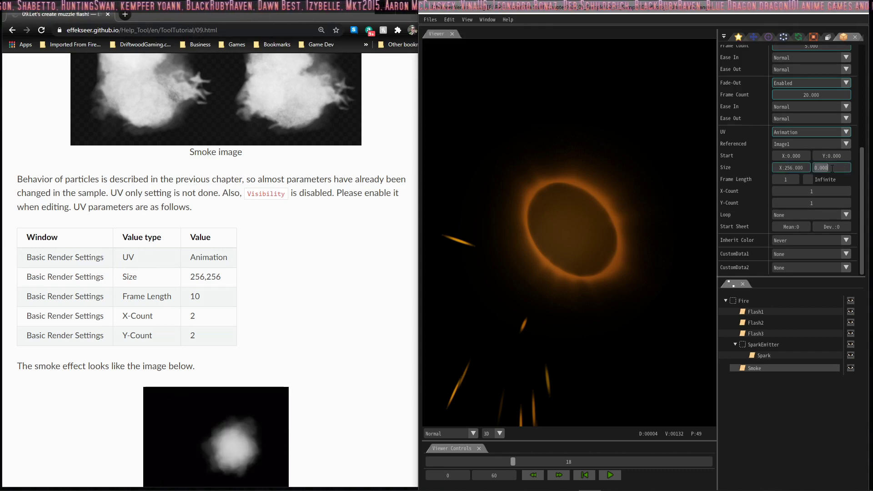
type("6")
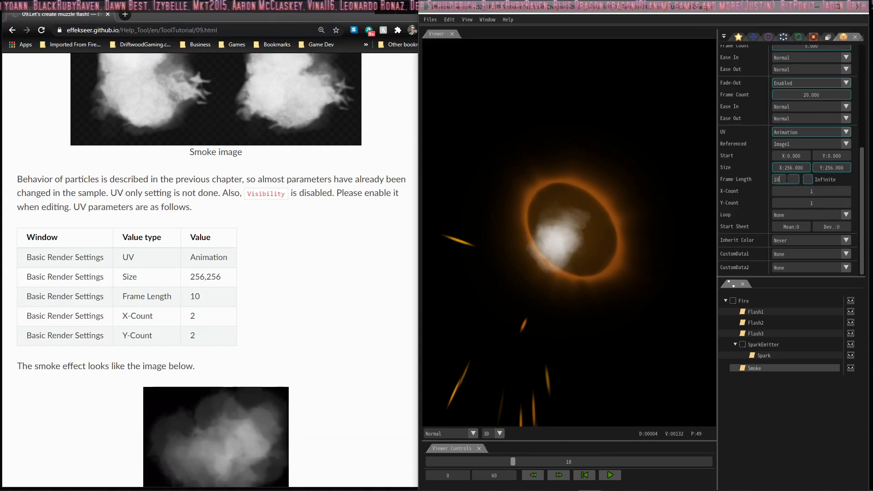
Give the smoke sheet X-Count 2 and Y-Count 2, then play to check the animation.
double_click(819, 191)
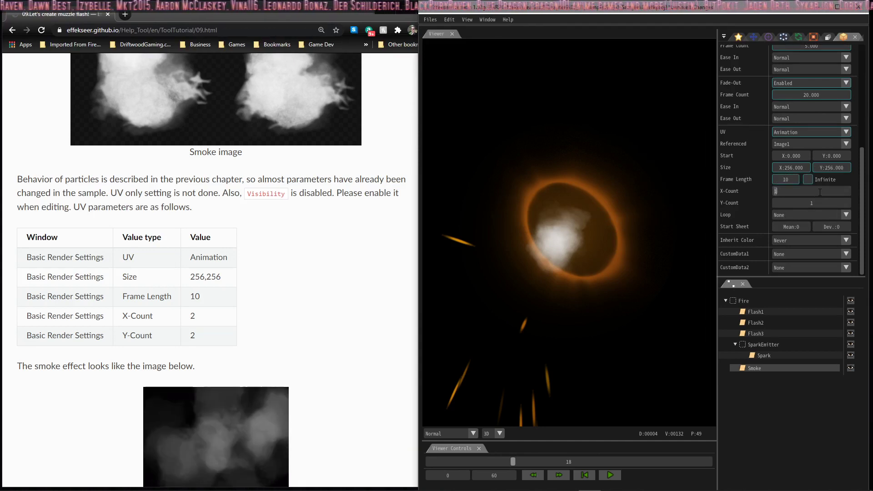
type("2")
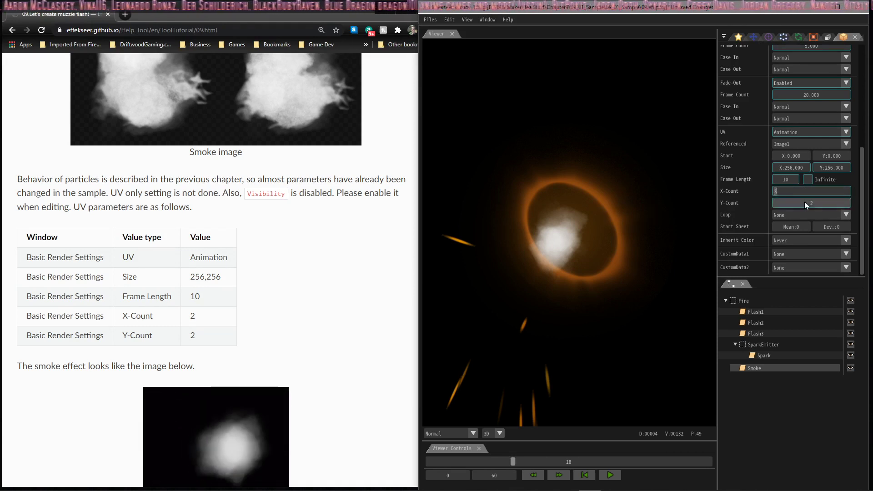
double_click(804, 203)
scroll(804, 203, "up", 2)
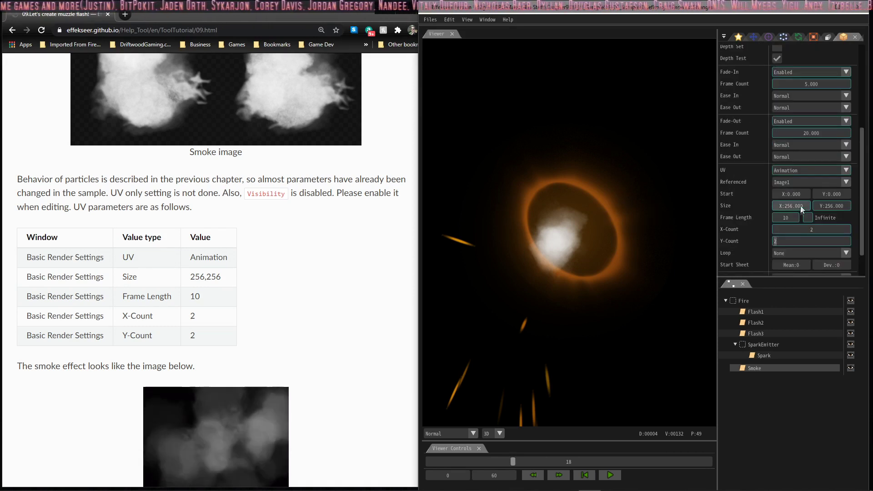
scroll(806, 185, "up", 8)
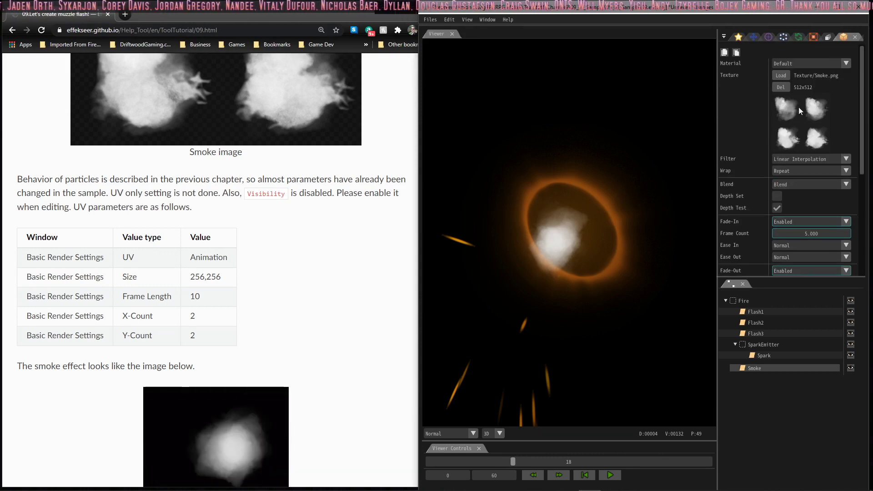
scroll(785, 214, "down", 10)
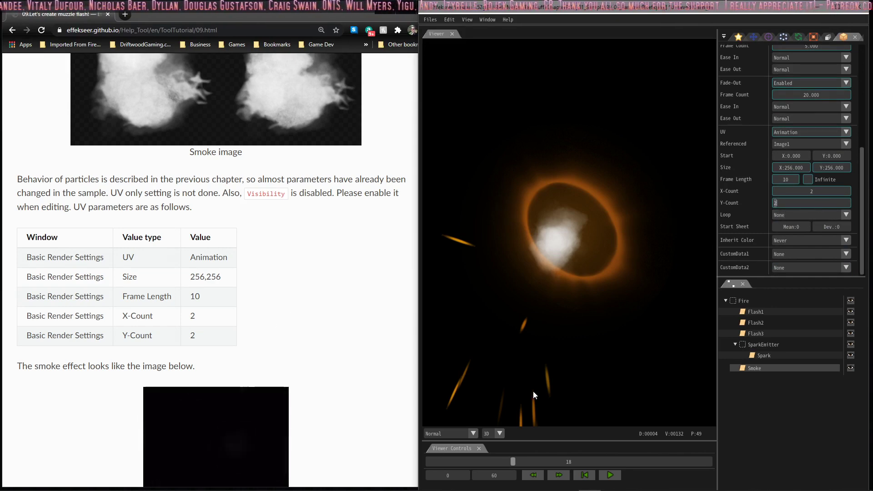
left_click(610, 474)
scroll(216, 273, "down", 10)
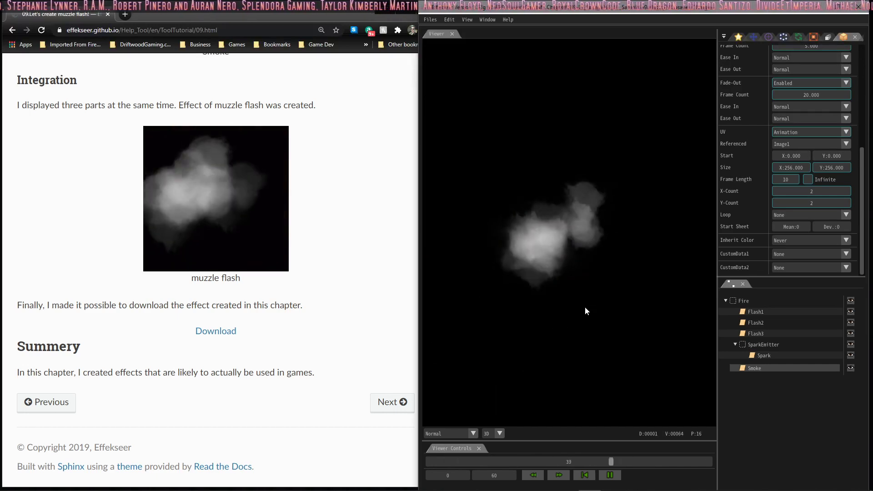